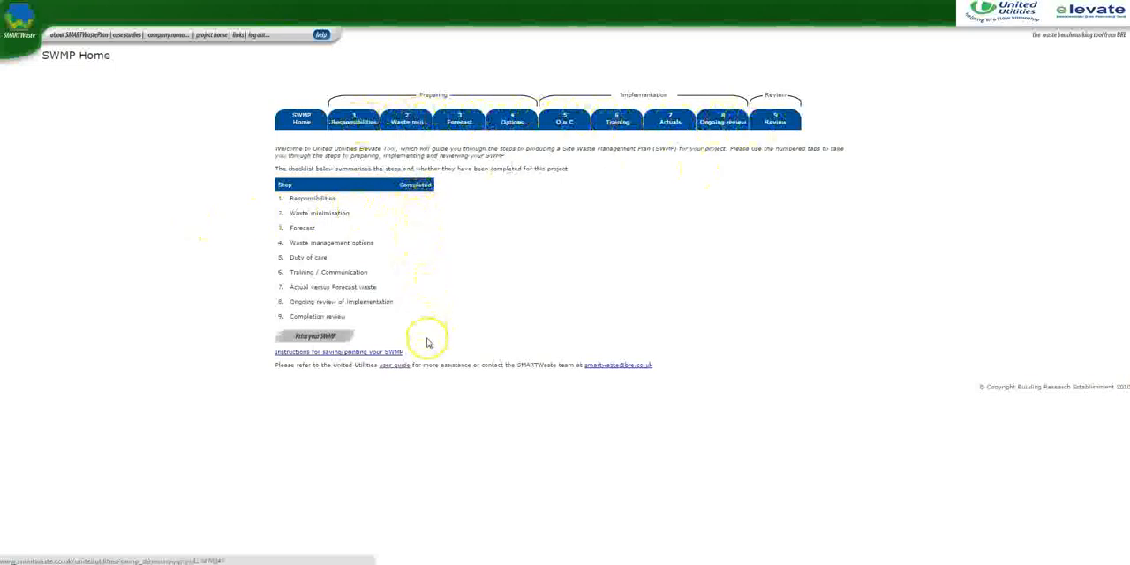
Enter the names, job titles, companies and contacts for the SWMP drafter, onsite waste manager and project manager, with WeBuildItQuick as principal contractor
left_click(354, 123)
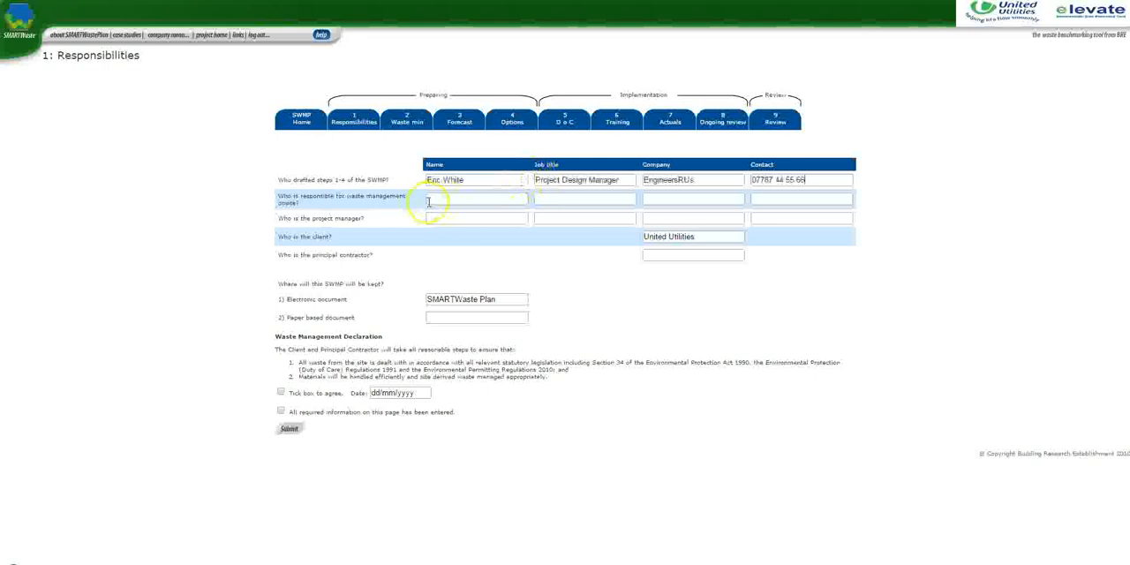
left_click(429, 200)
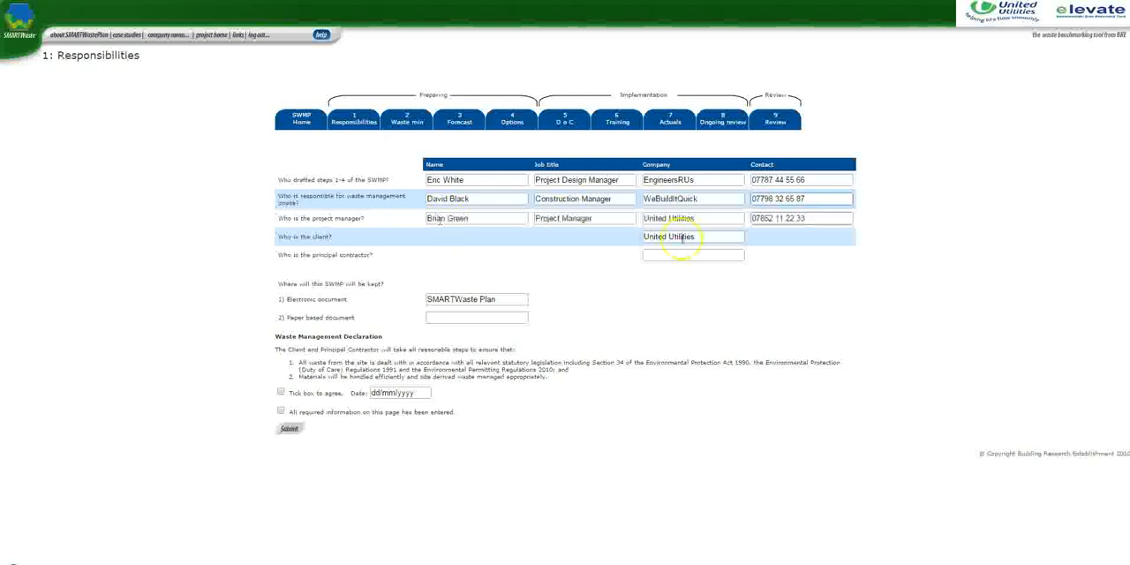
left_click(662, 254)
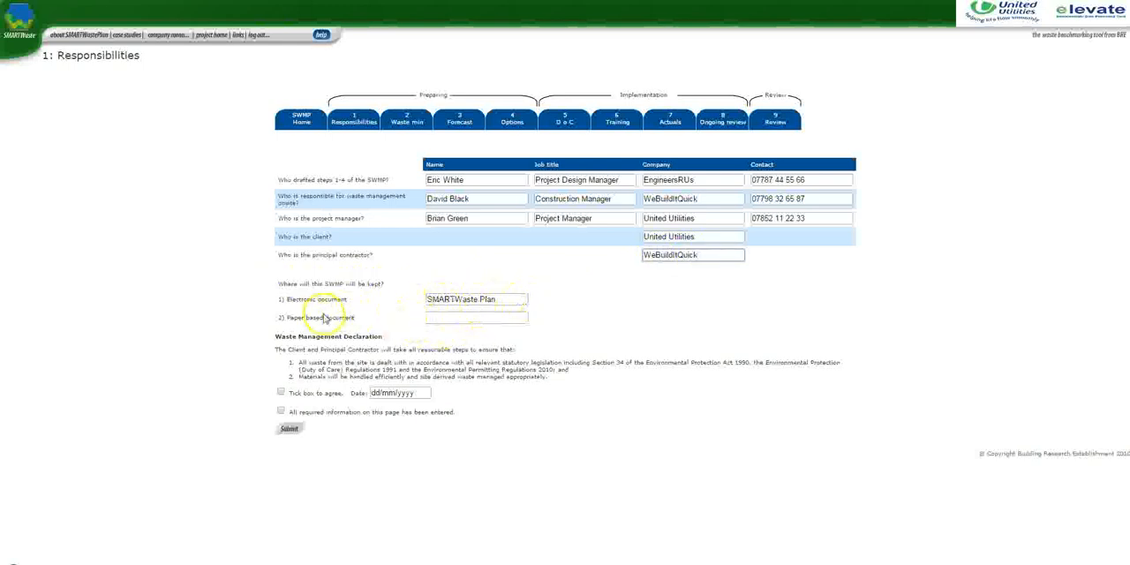
Agree to the waste management declaration dated 23/02/2015, submit the responsibilities page as complete and return to SWMP home
left_click(281, 392)
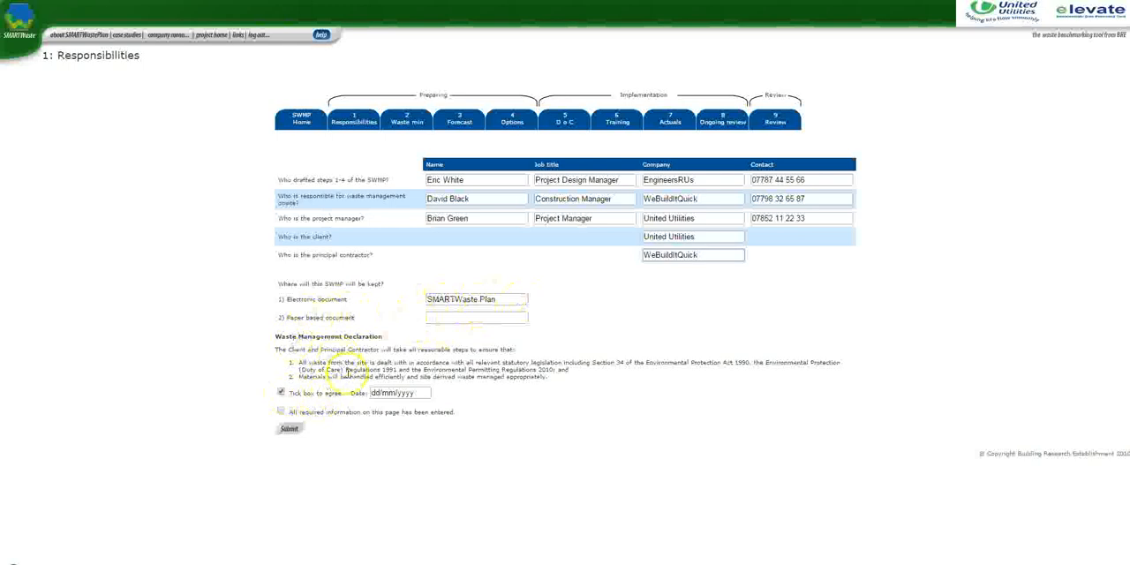
left_click(422, 393)
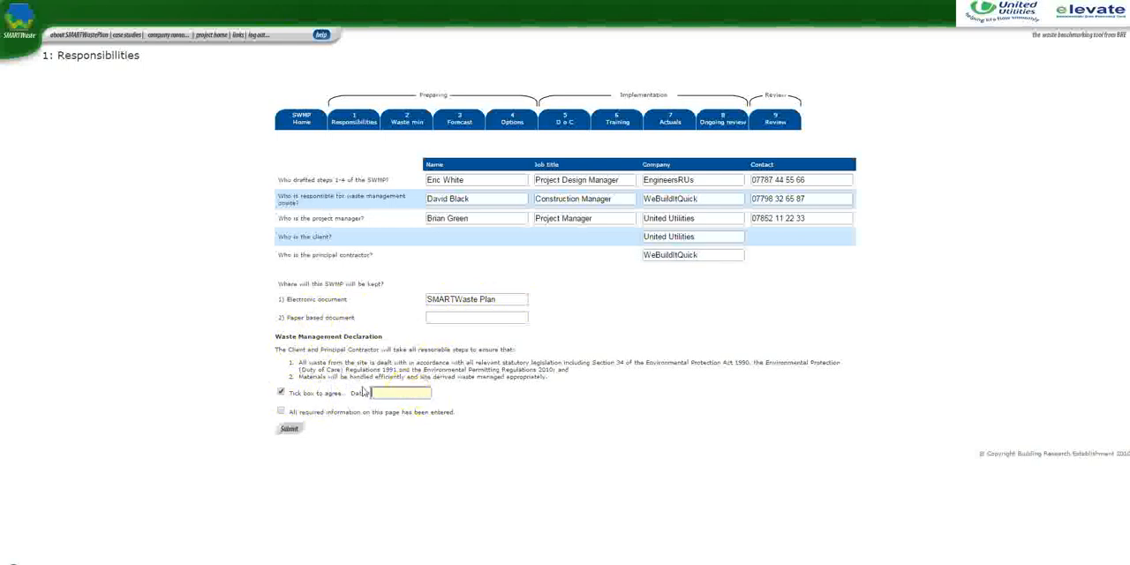
type("23/02/2015")
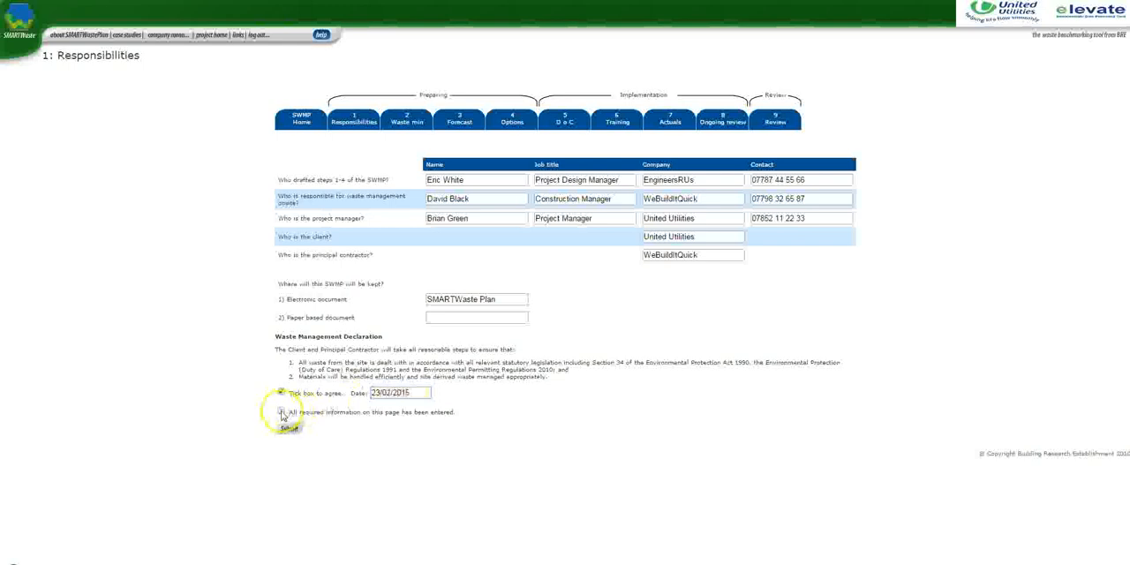
left_click(280, 411)
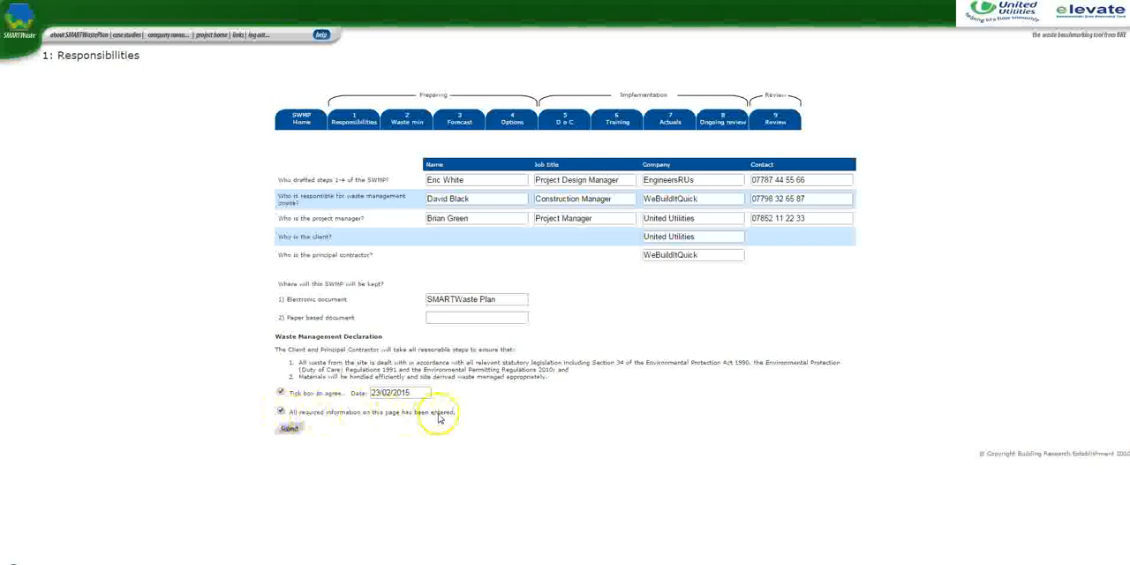
left_click(289, 429)
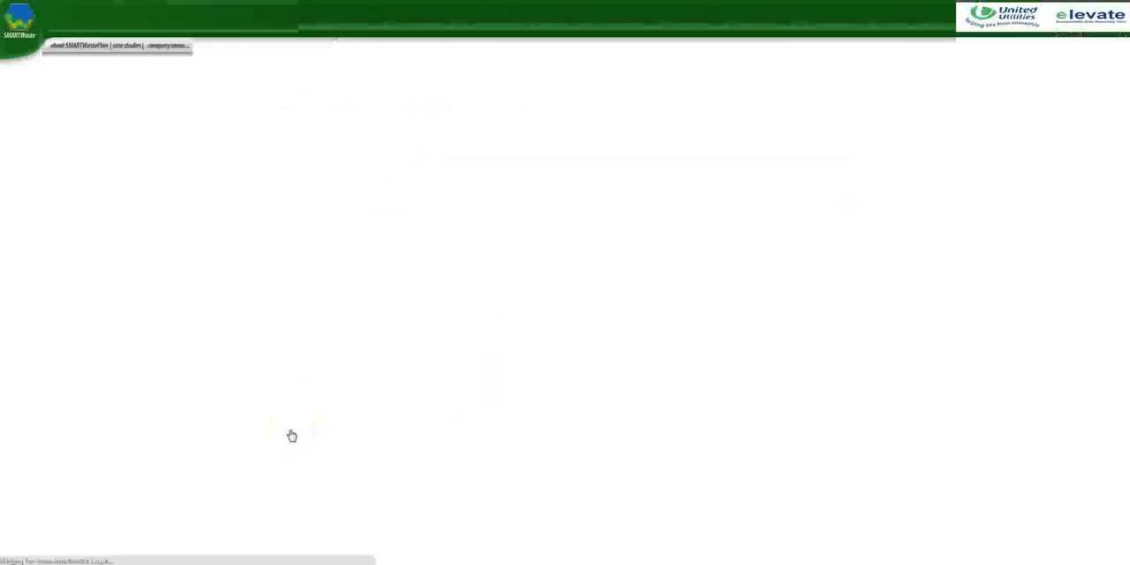
left_click(308, 121)
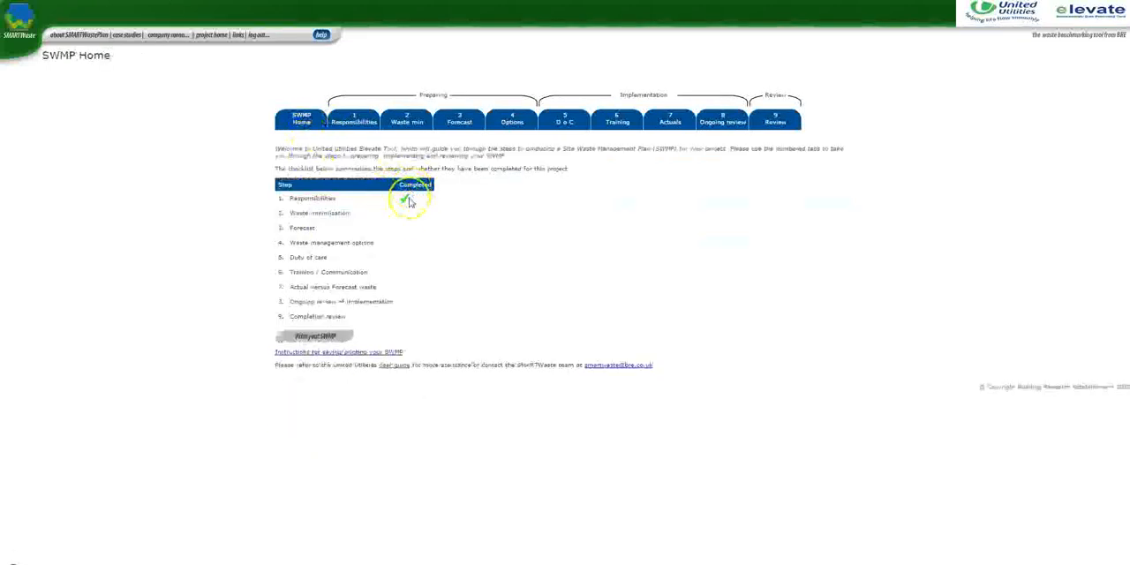
Open the waste minimisation form and examine its list of methods and yes/no questions
left_click(411, 121)
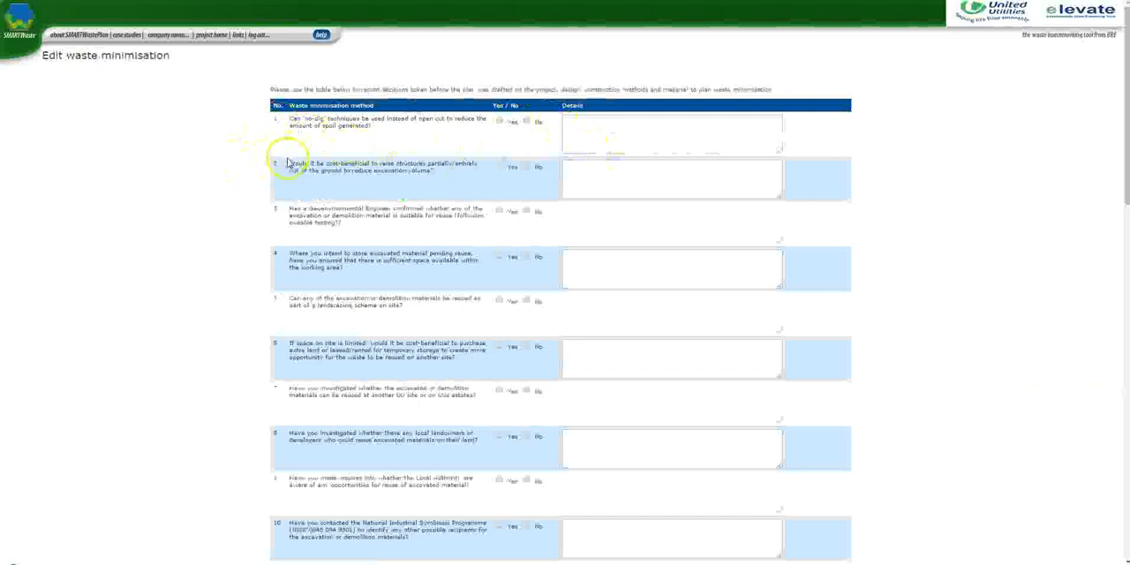
scroll(287, 163, "down", 8)
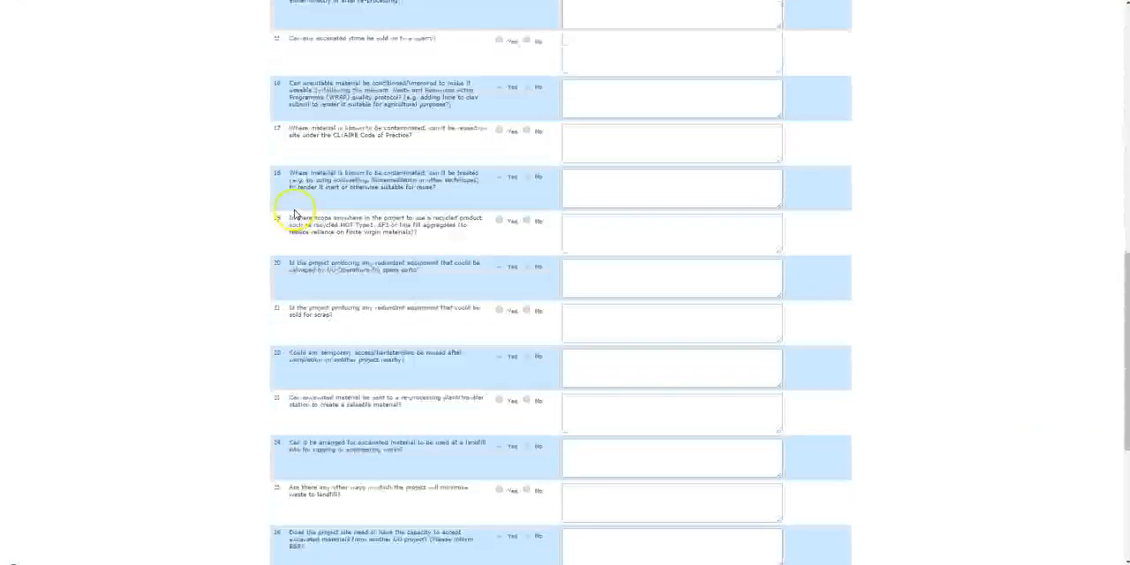
scroll(295, 215, "up", 10)
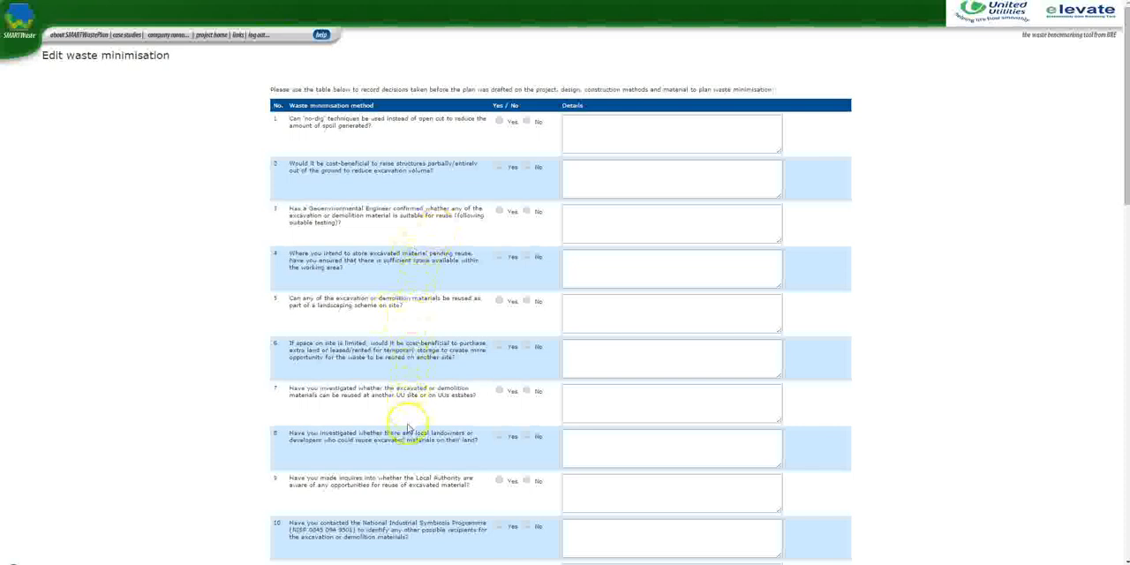
scroll(414, 428, "down", 3)
scroll(420, 425, "down", 1)
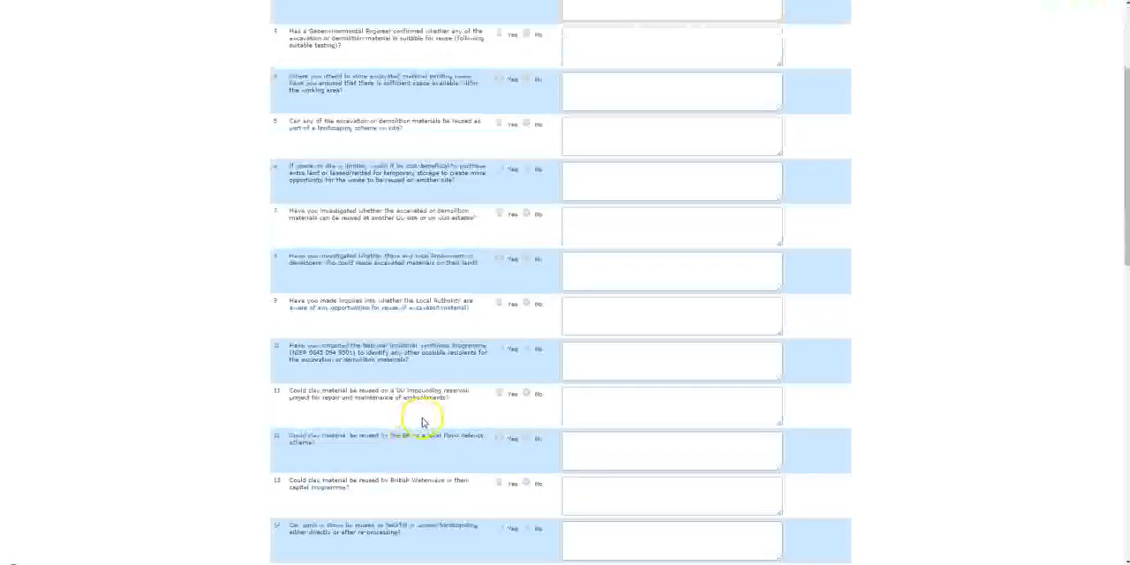
scroll(424, 428, "down", 3)
scroll(423, 432, "down", 3)
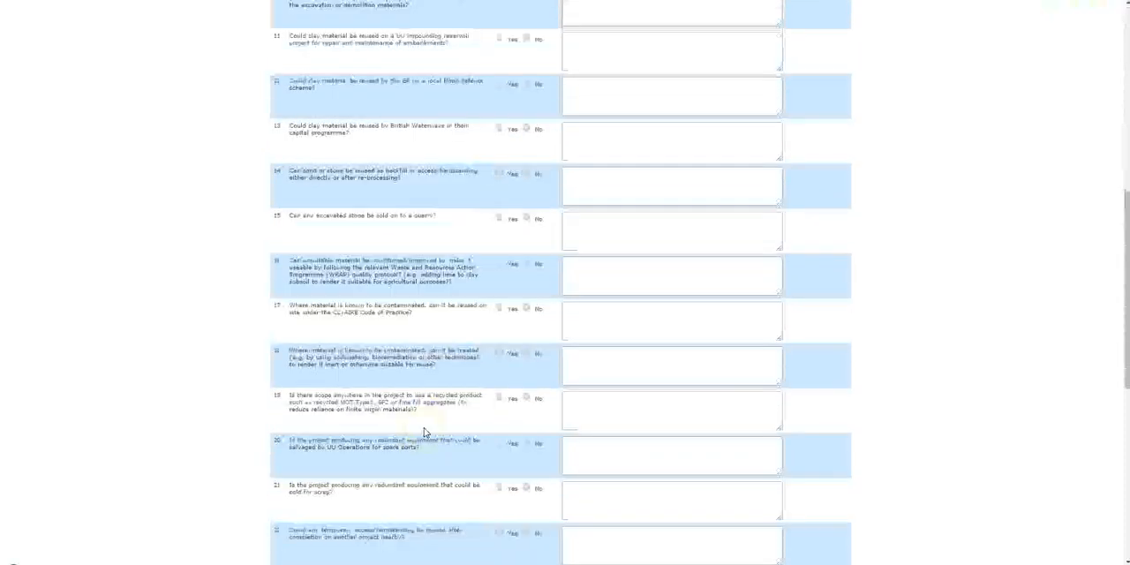
scroll(423, 432, "down", 3)
scroll(425, 437, "down", 3)
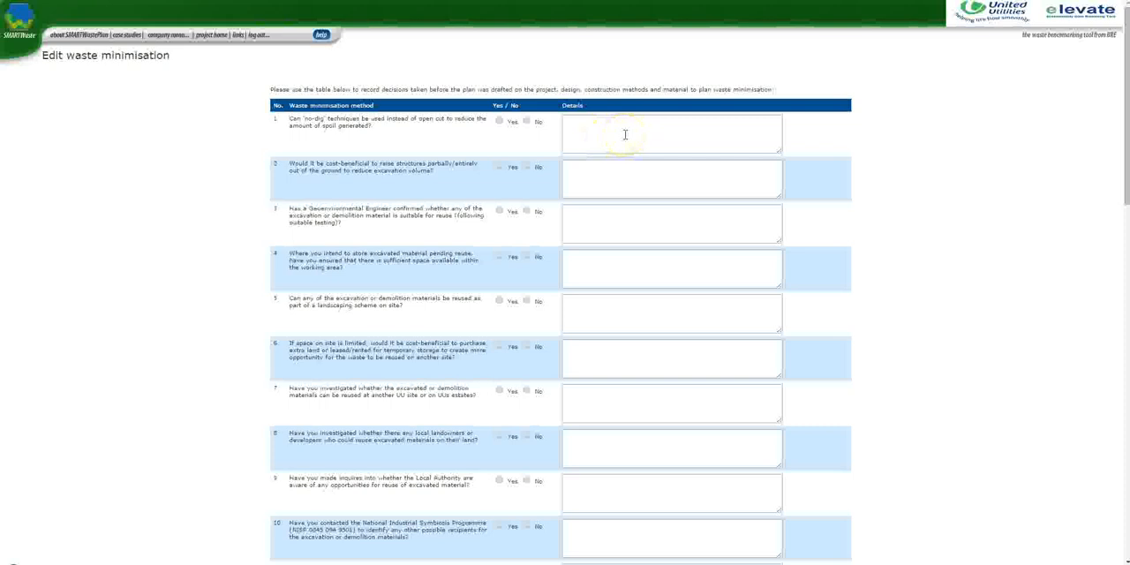
Examine the details fields of the waste minimisation form, including question 27 on assigned actions and the surplus material questions after it
left_click(580, 141)
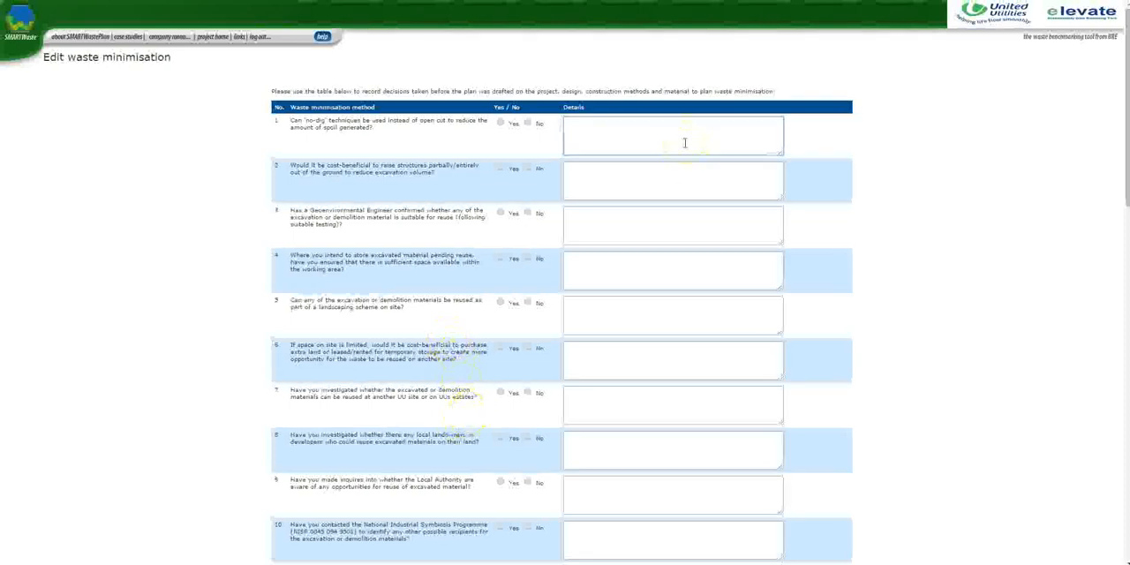
left_click(693, 224)
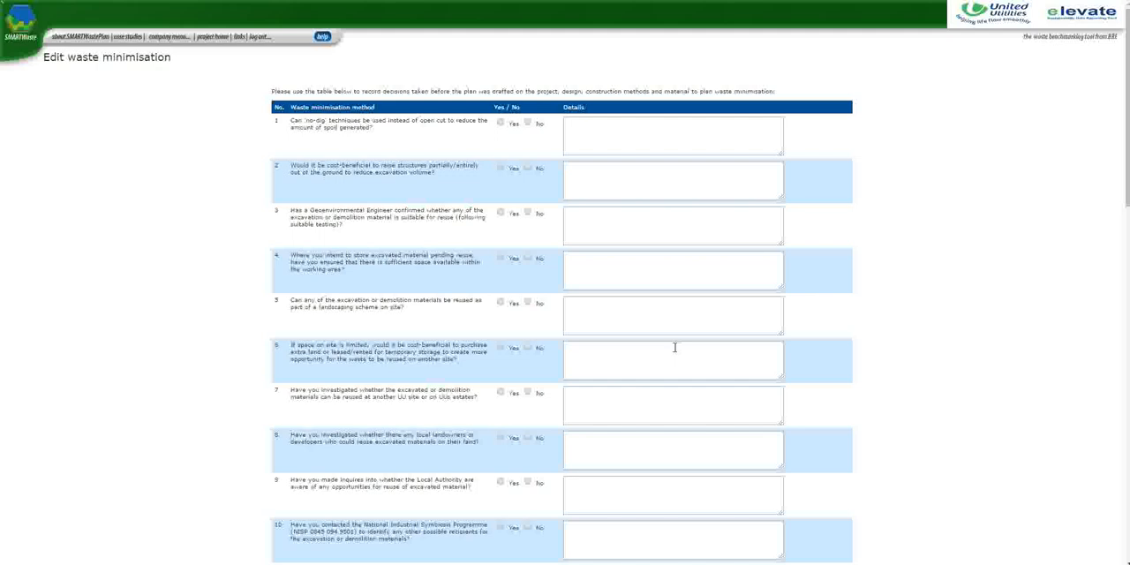
scroll(585, 270, "down", 10)
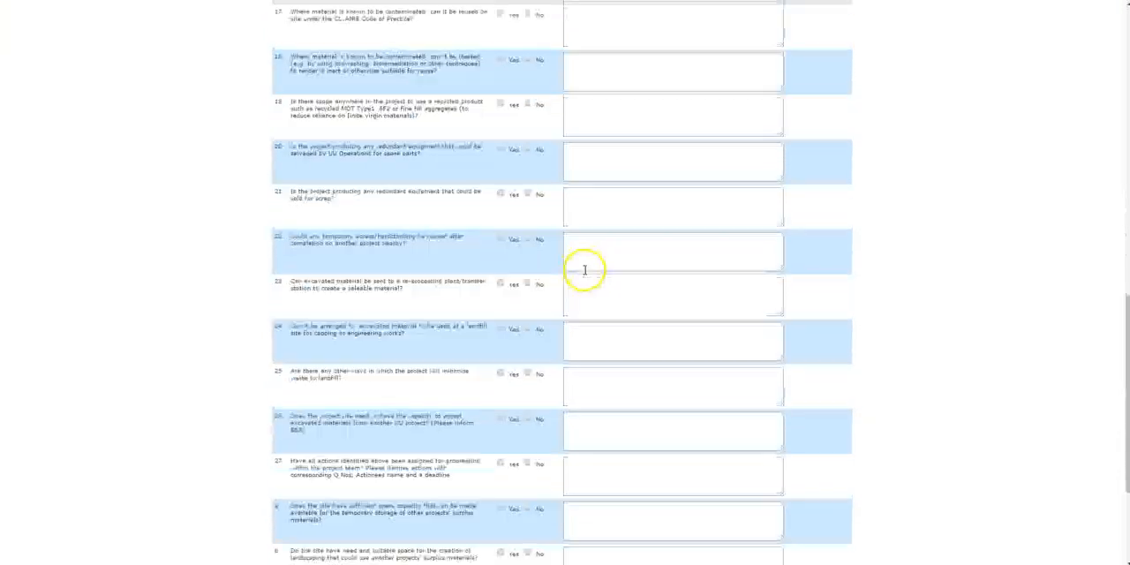
scroll(585, 270, "down", 3)
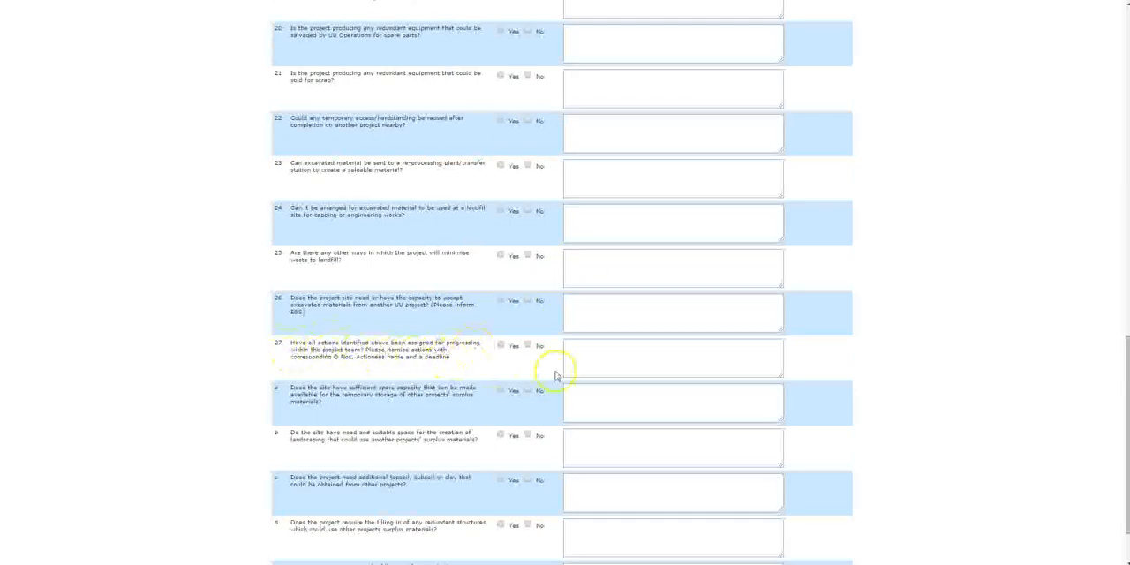
left_click(600, 367)
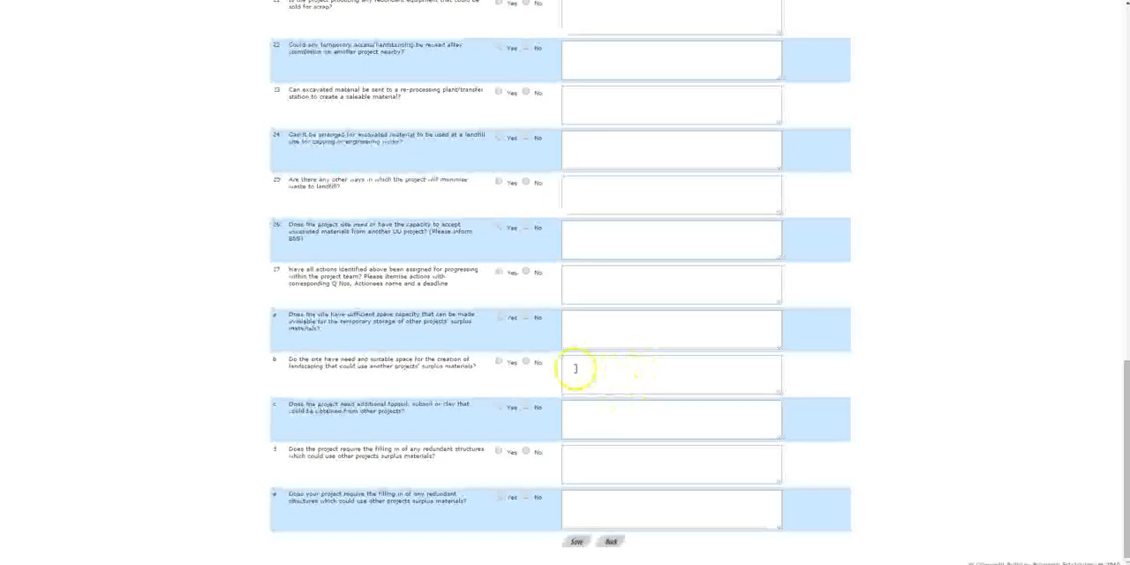
scroll(575, 373, "up", 2)
scroll(575, 371, "up", 10)
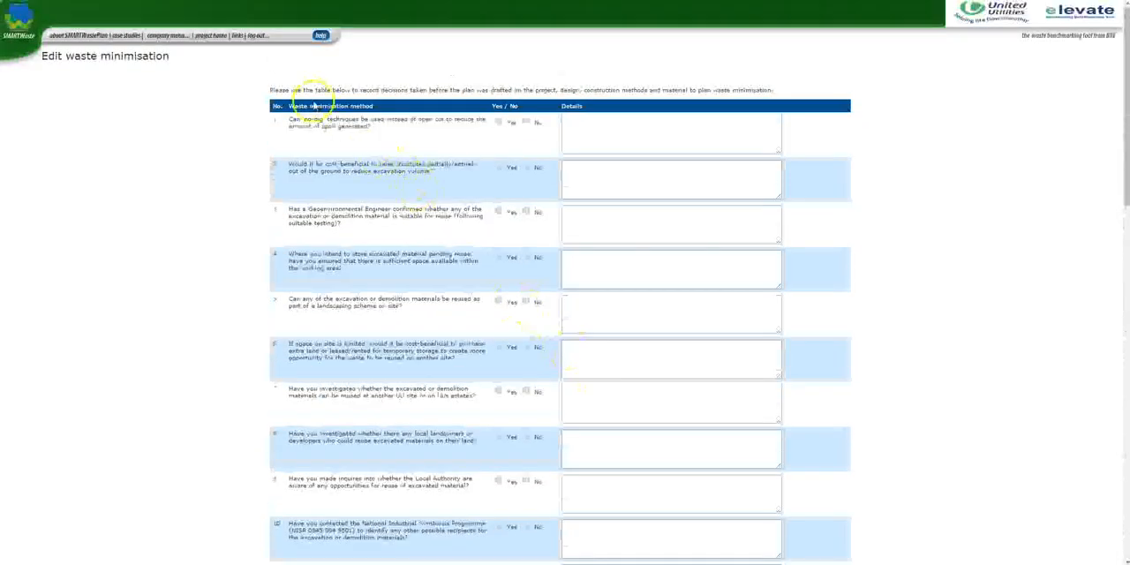
Leave waste minimisation for the SWMP Forecast step, open the waste volumes table for editing, review its product fields and save it
mouse_move(216, 40)
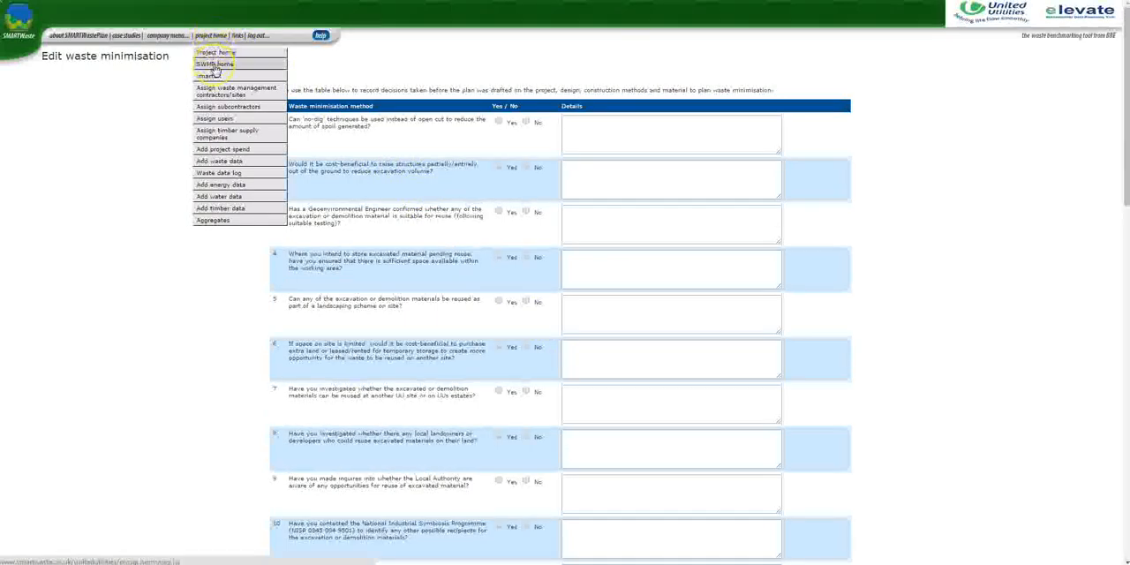
left_click(215, 66)
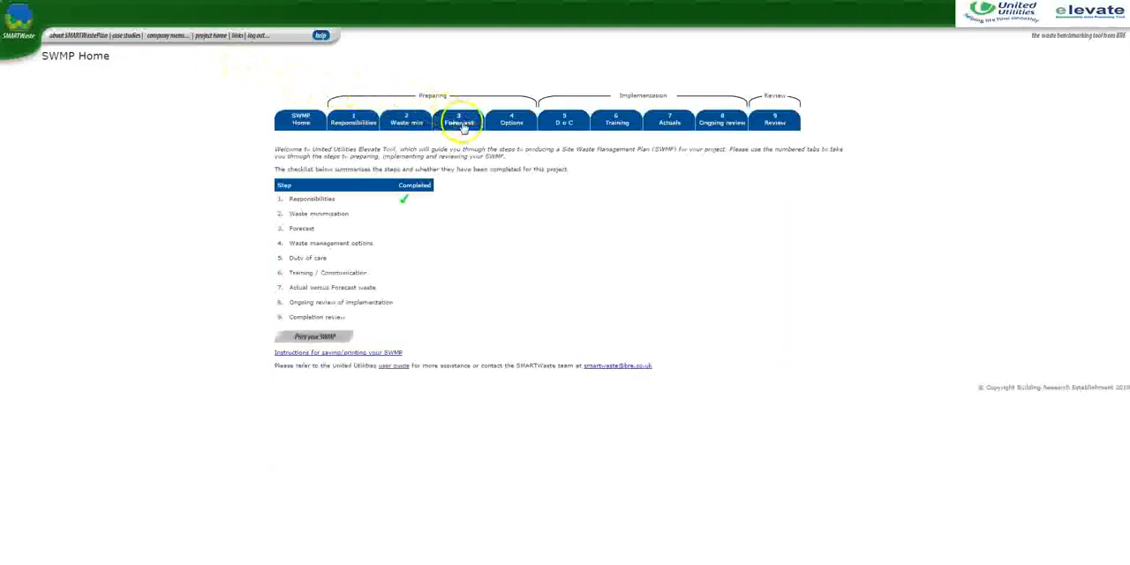
left_click(460, 124)
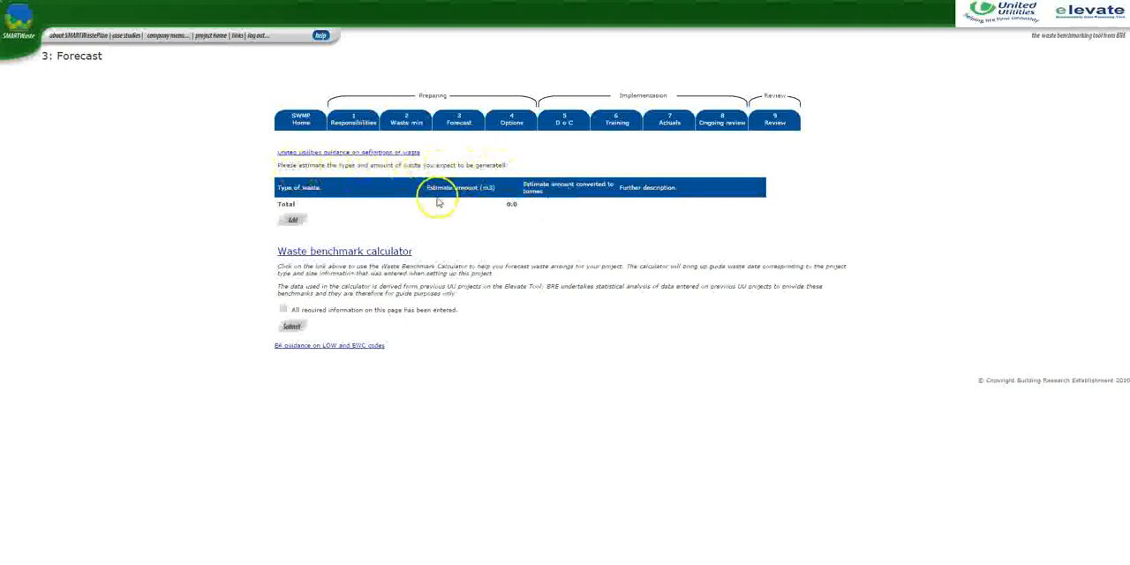
left_click(294, 221)
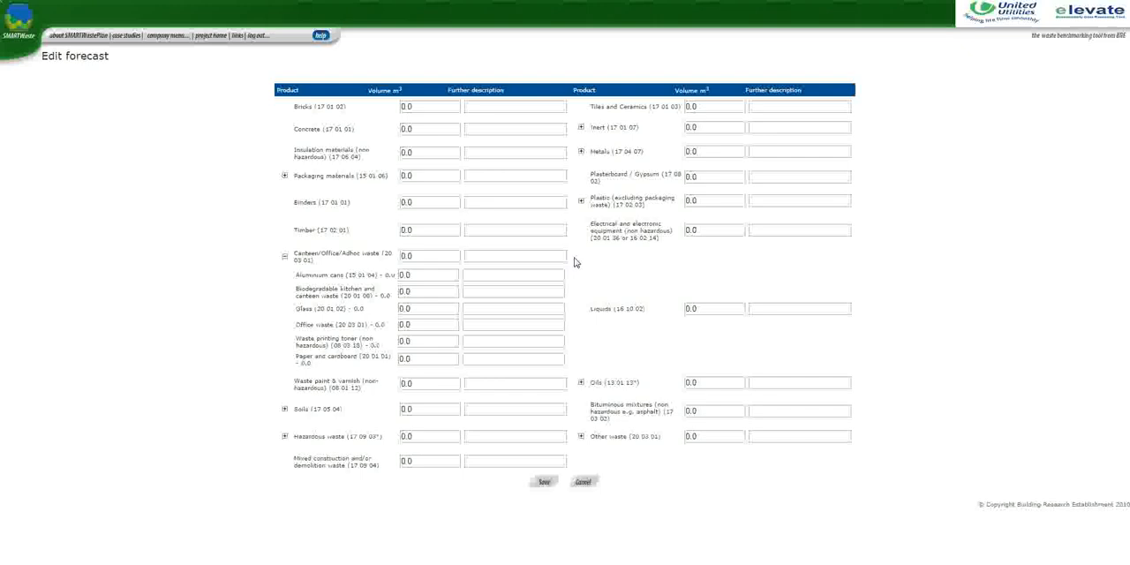
left_click(581, 265)
left_click(412, 107)
left_click(545, 482)
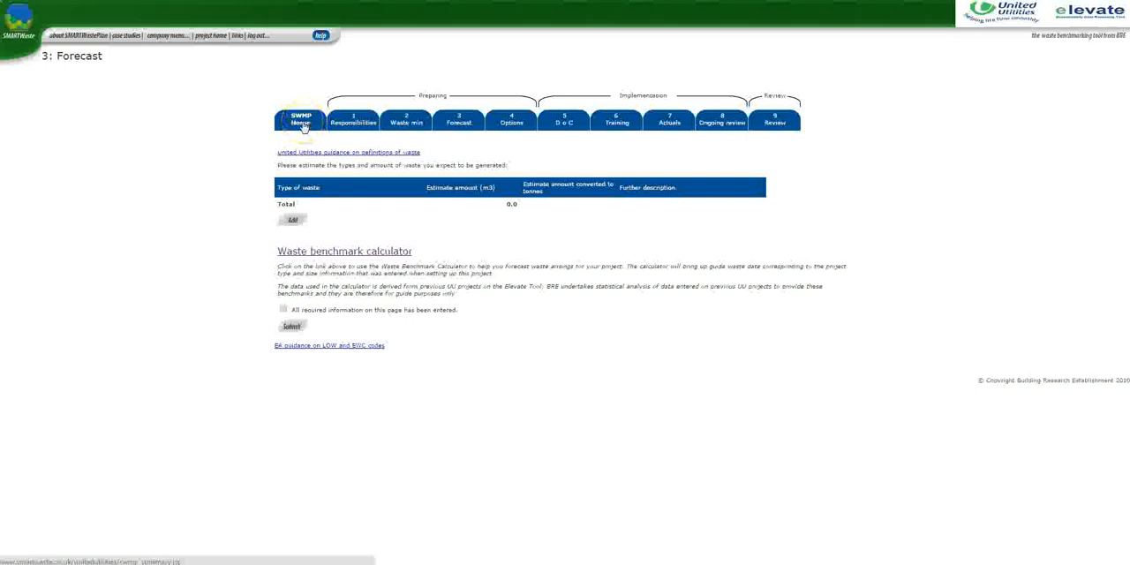
For Bricks (17 01 02), save 20% for onsite reduce, reuse and recycle and for offsite reuse and dispose, describing how each is achieved
left_click(515, 124)
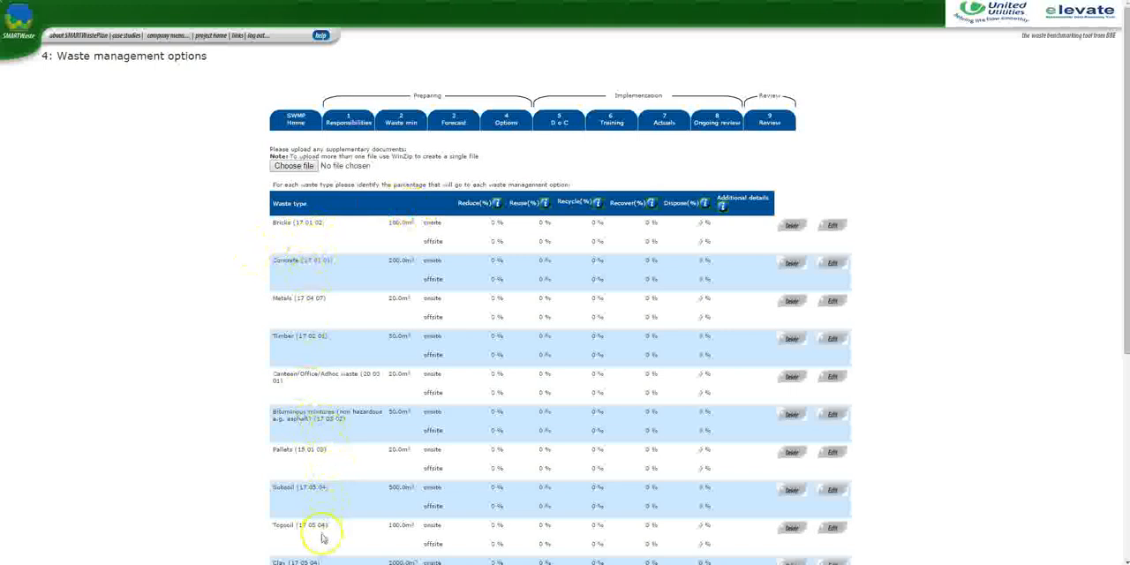
scroll(326, 525, "down", 3)
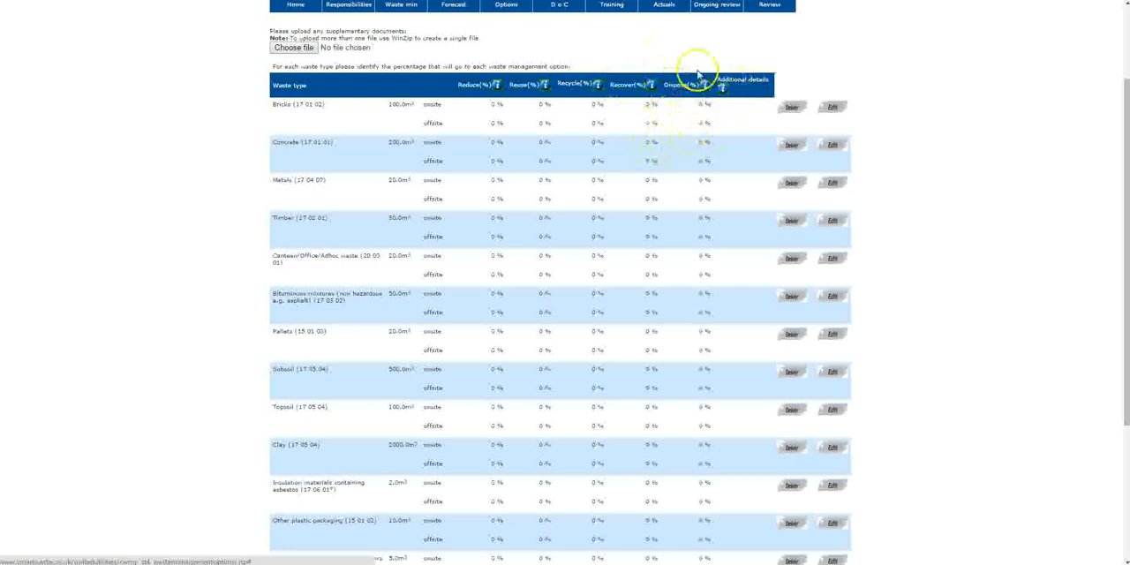
mouse_move(703, 93)
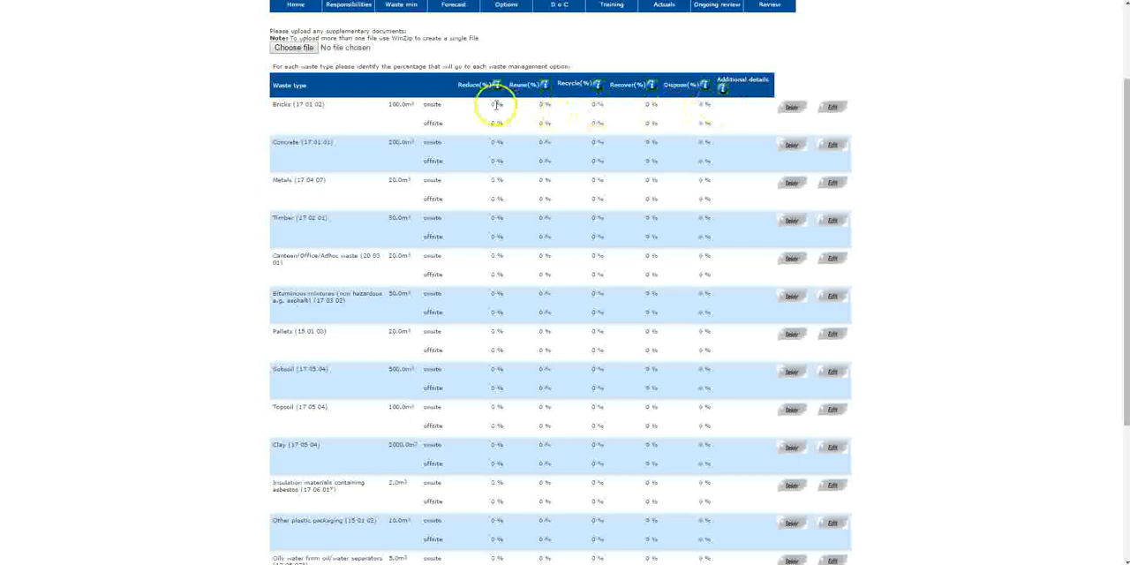
left_click(833, 108)
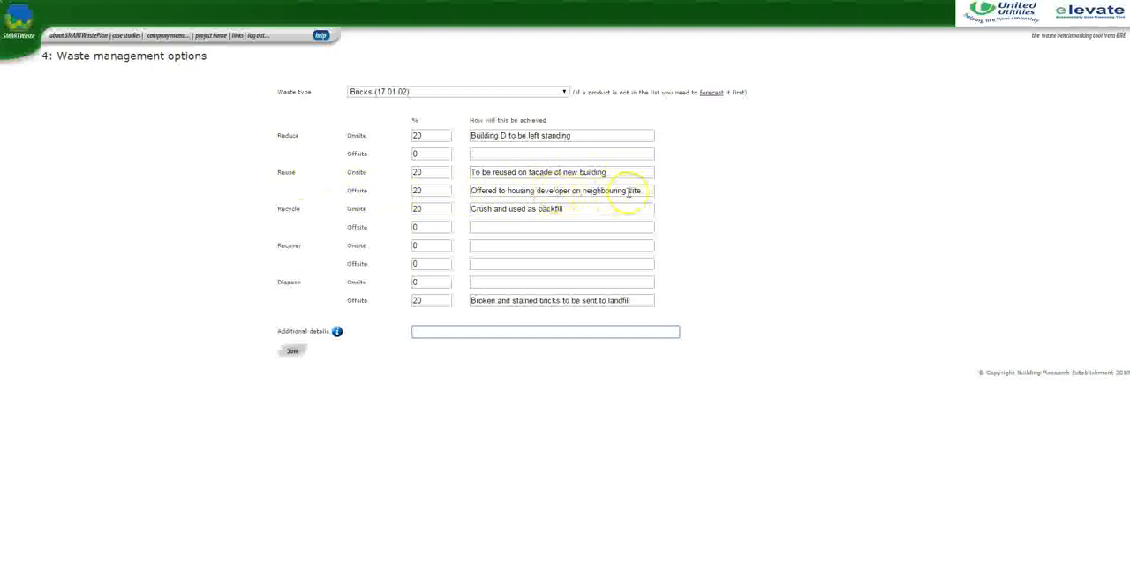
left_click(424, 208)
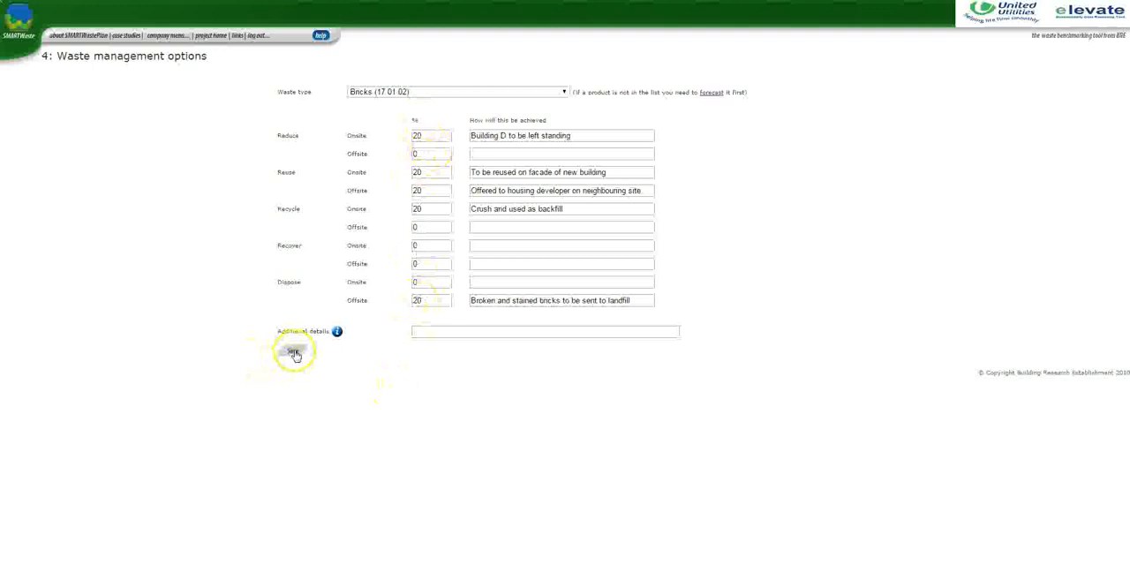
left_click(294, 353)
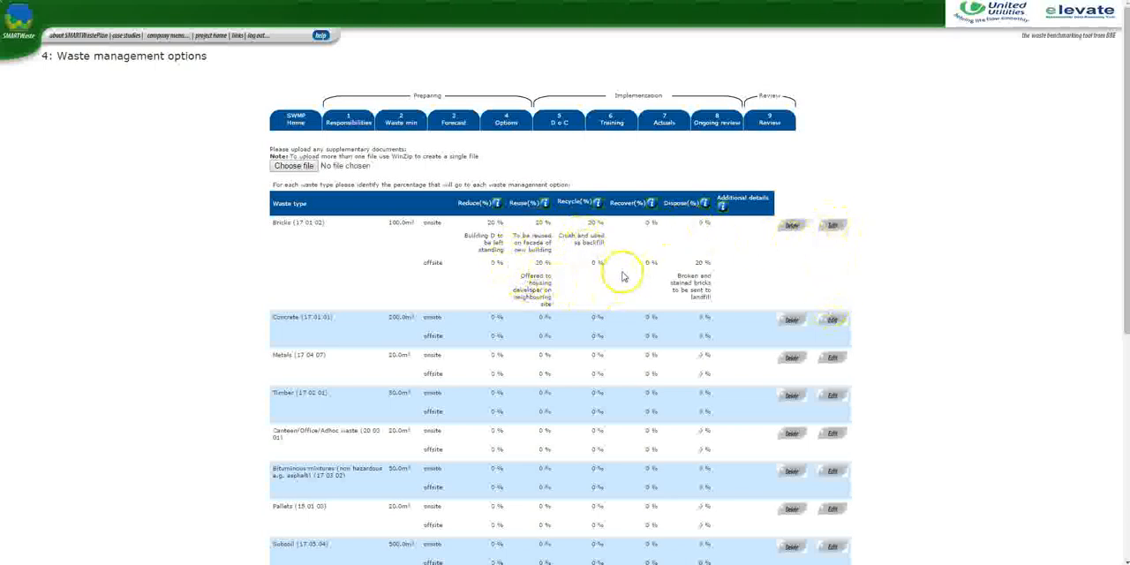
Advertise 20 m³ of Bricks (17 01 02) from Building A, B and C, available 16/3/2015, on the noticeboard and submit the options page as complete
scroll(525, 264, "down", 5)
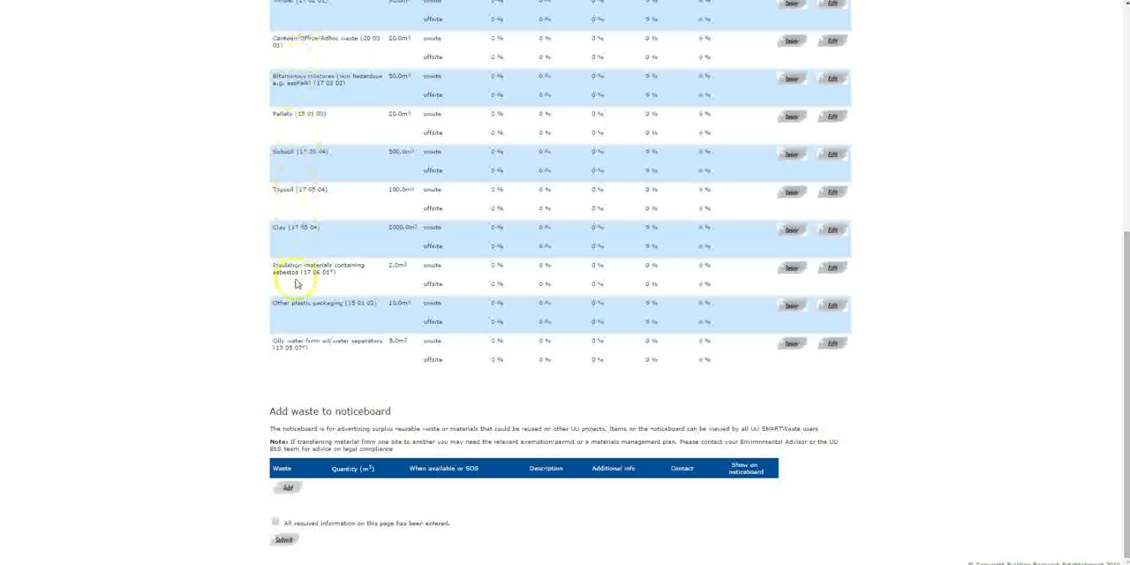
left_click(288, 489)
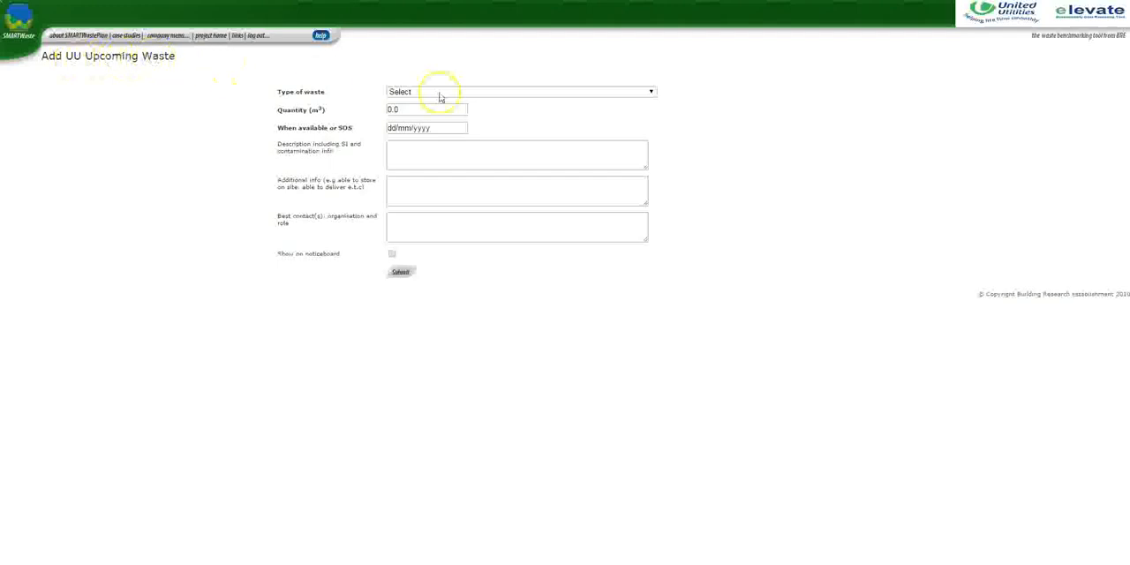
left_click(654, 93)
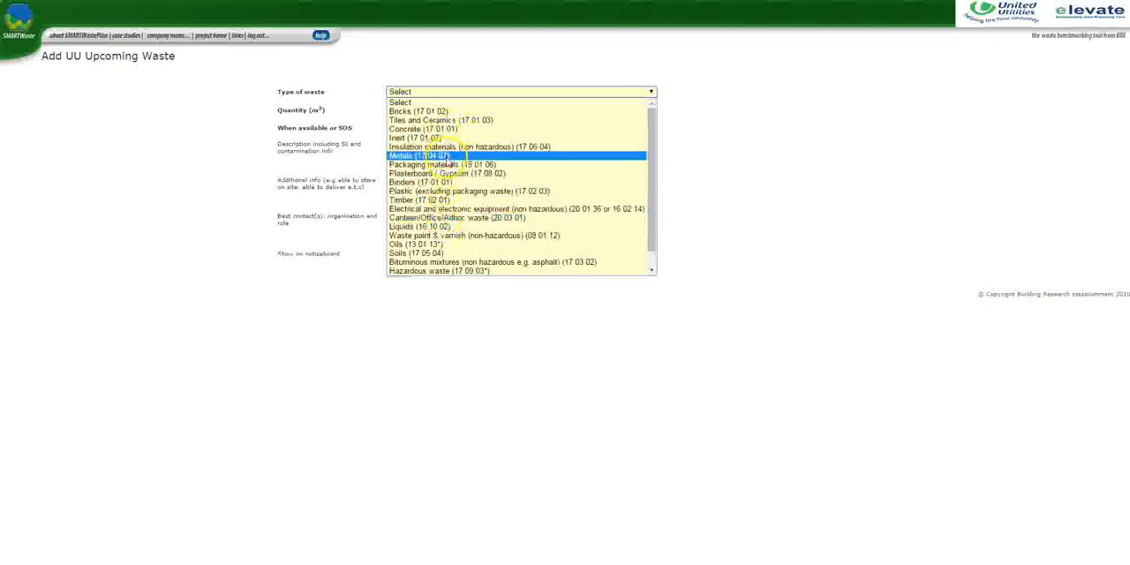
left_click(362, 132)
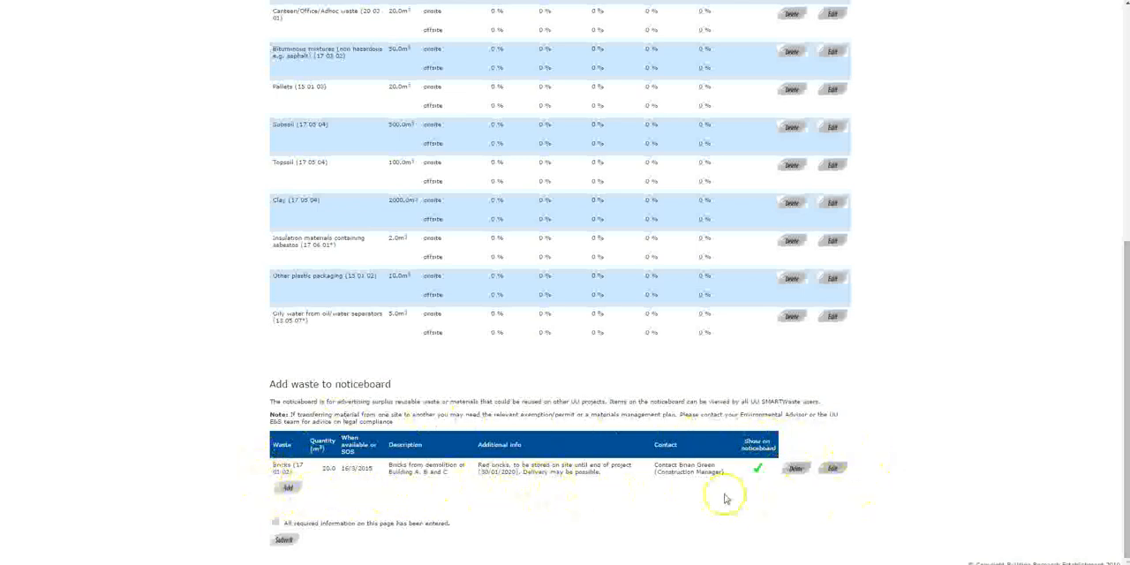
left_click(277, 521)
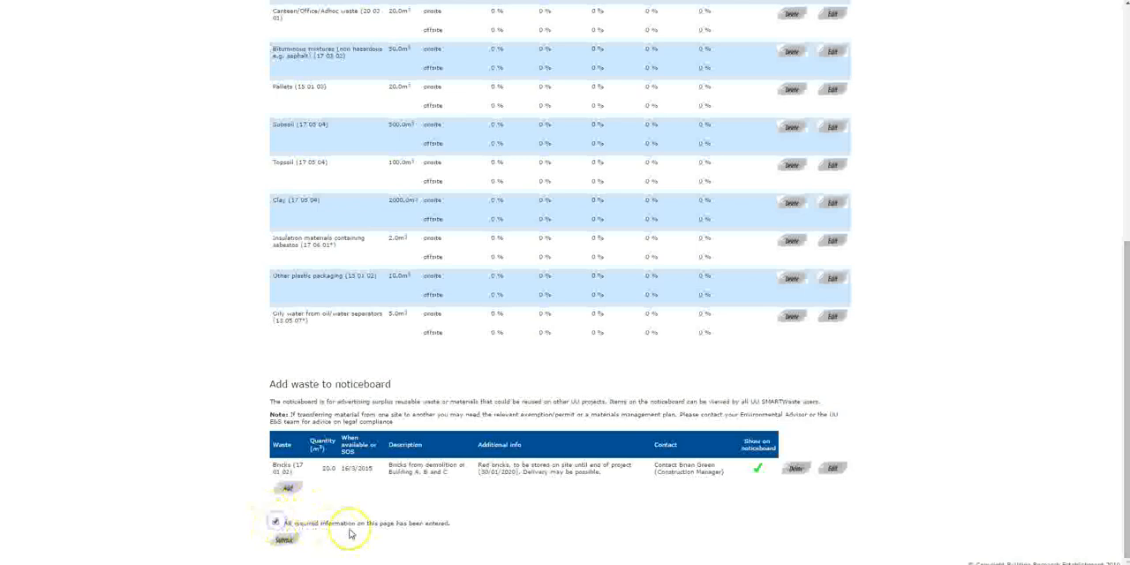
left_click(283, 541)
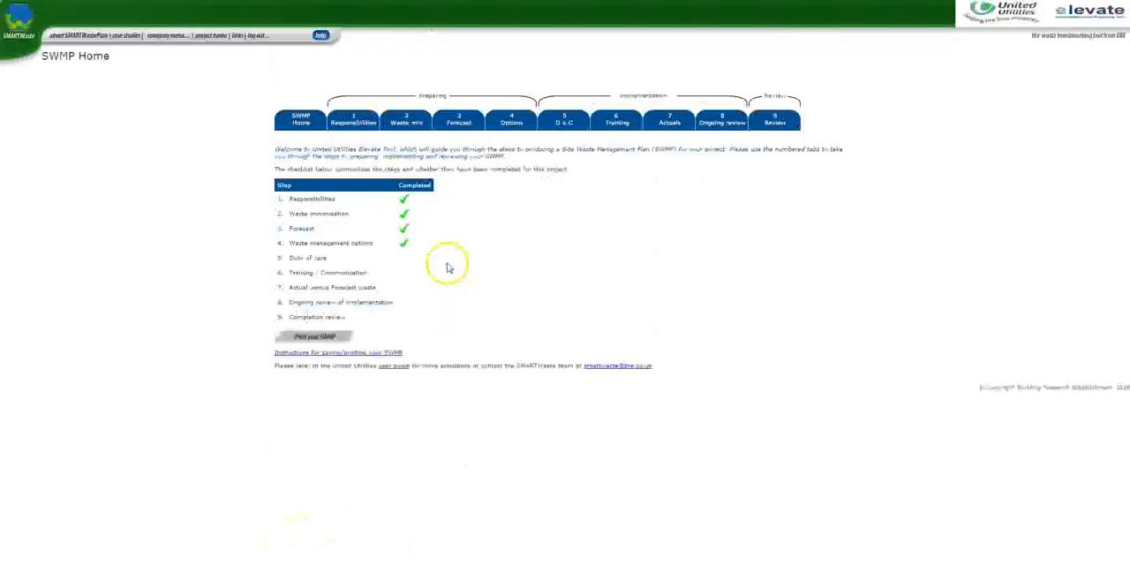